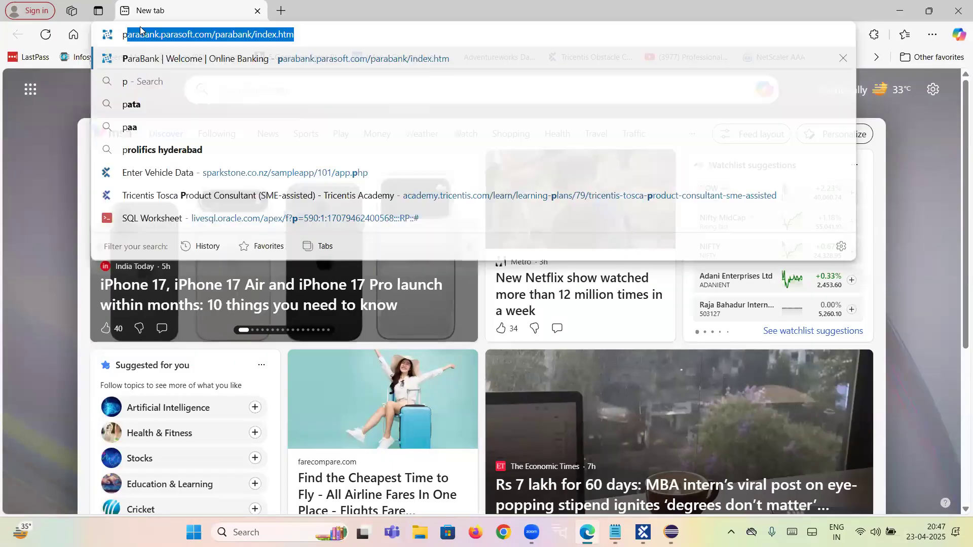
Step: Load parabank.parasoft.com/parabank/index.htm in the browser and open the customer registration form
key(Return)
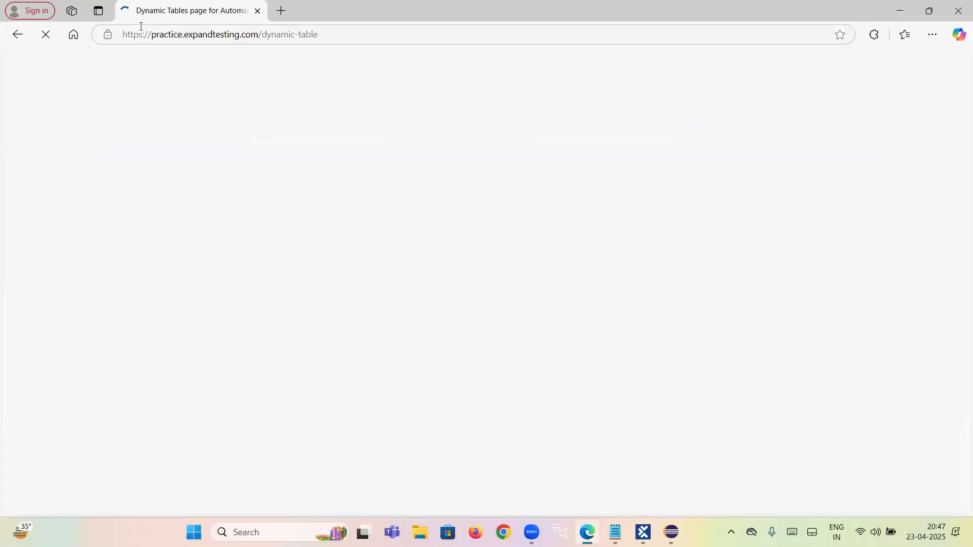
click(204, 35)
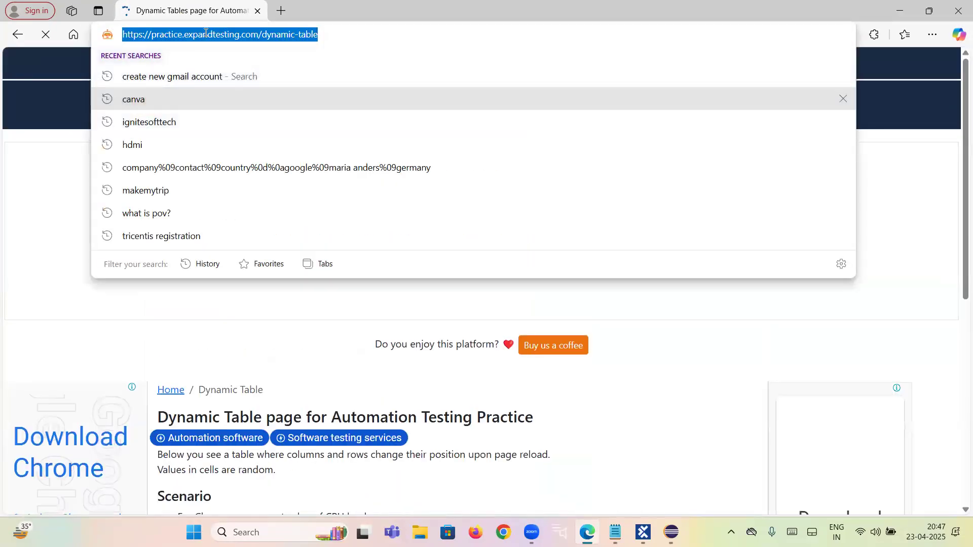
text(pa)
key(Return)
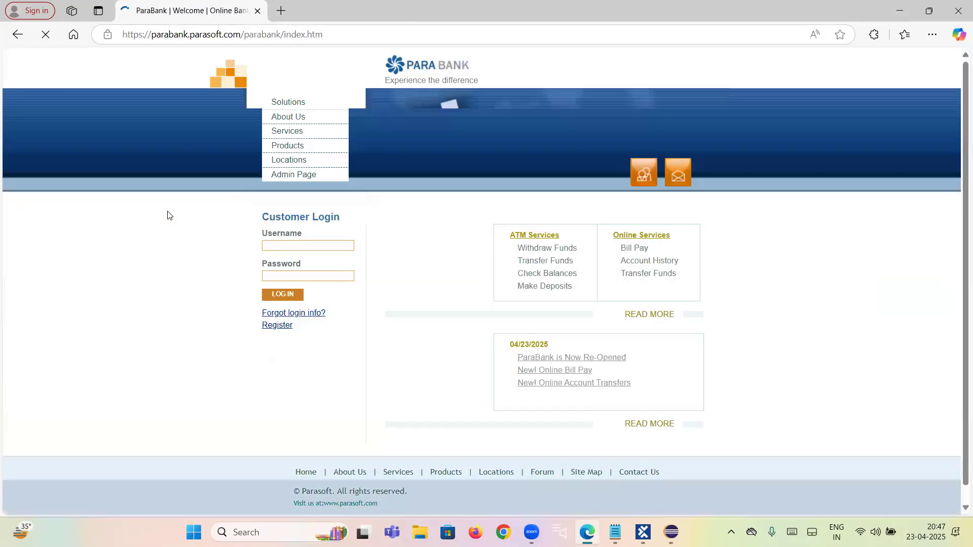
click(269, 332)
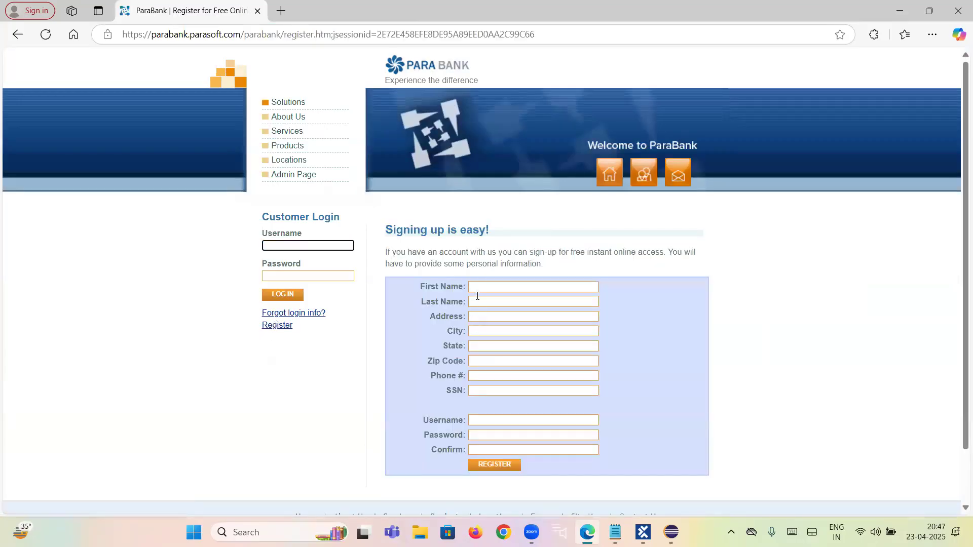
Step: Fill the registration form's customer details from the most recently used saved personal info entry
click(477, 289)
scroll(494, 355, down, 2)
click(483, 231)
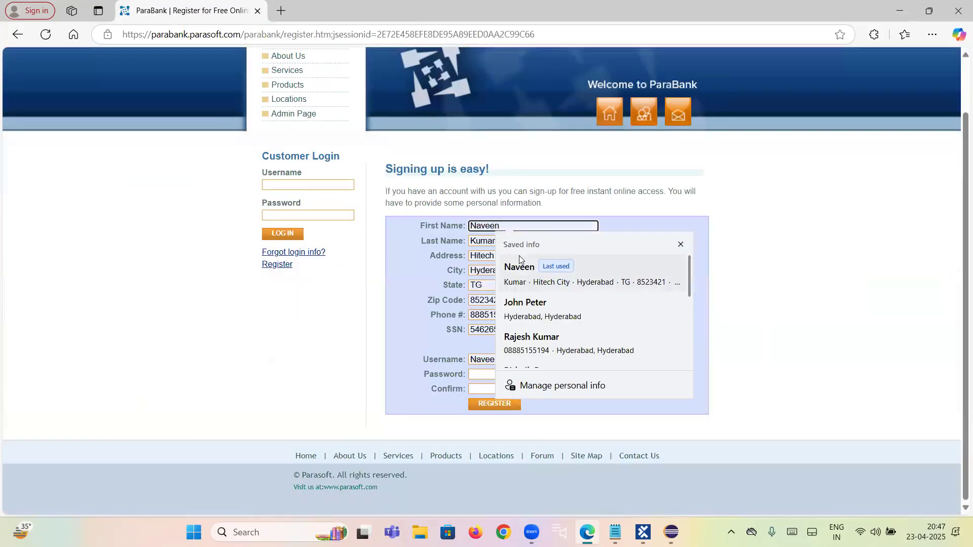
click(511, 266)
Step: Replace the account password, extend the username with extra digits, and enter the password again as confirmation
click(488, 378)
key(ctrl+v)
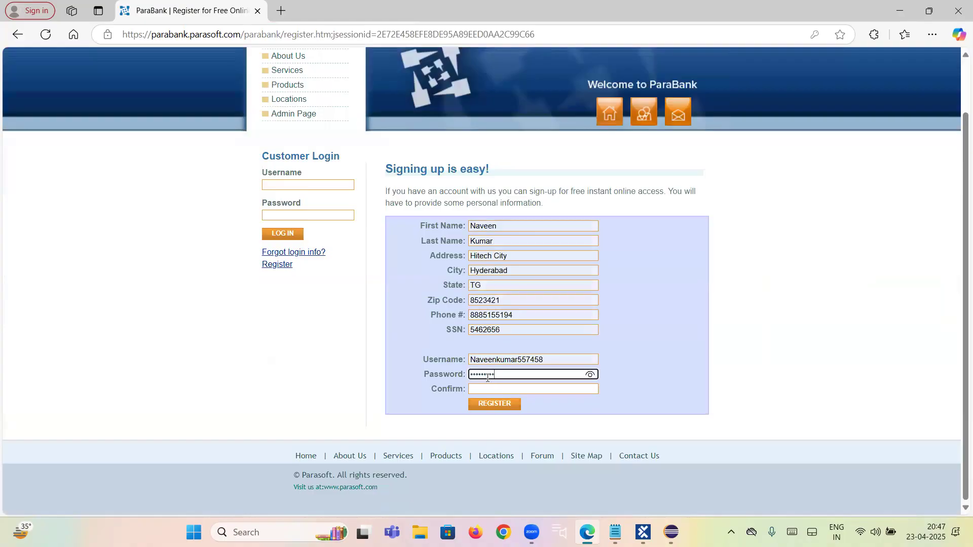
key(ctrl+a)
key(BackSpace)
text(•)
click(543, 361)
click(498, 389)
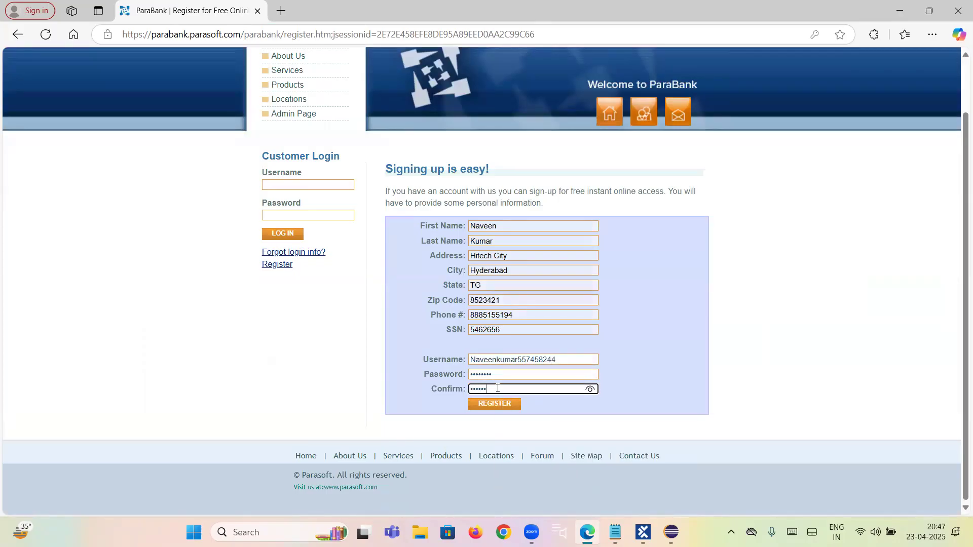
Step: Submit the registration, and end the new customer's session by logging out and closing the browser
click(495, 405)
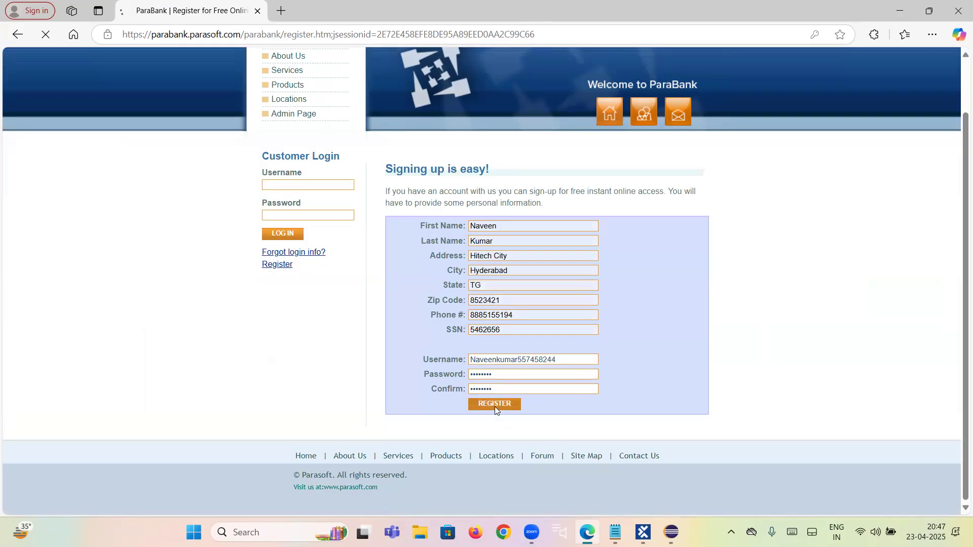
click(293, 355)
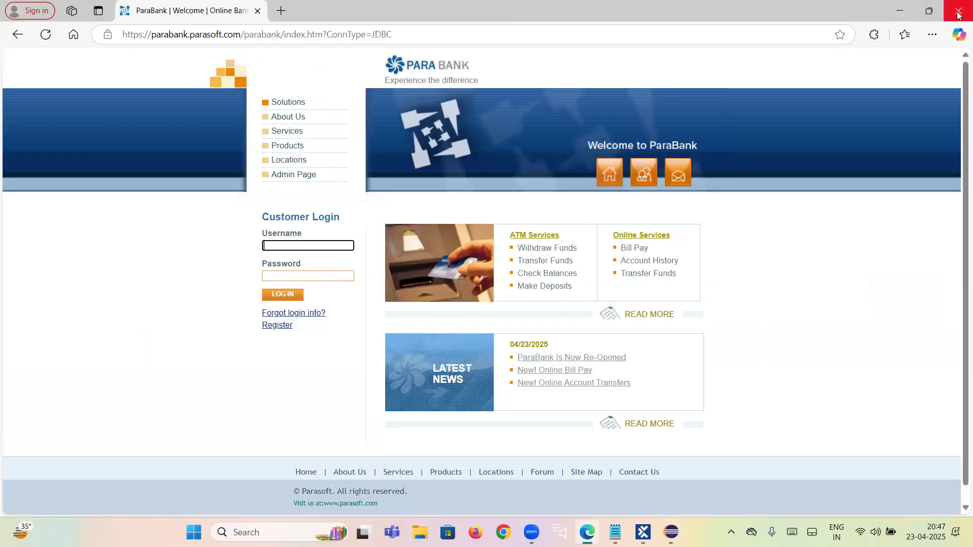
click(958, 12)
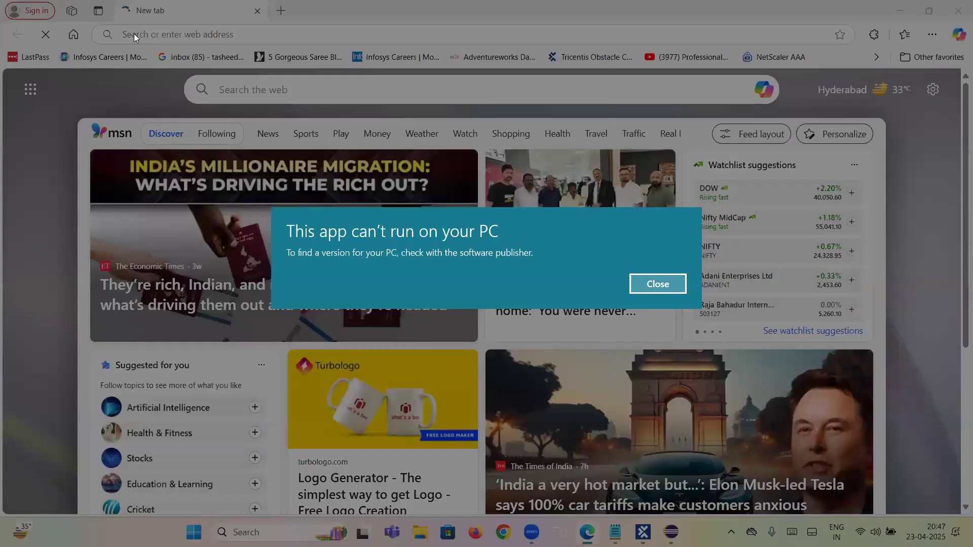
Step: Dismiss the app compatibility error, reopen ParaBank's registration form, and submit it with all fields empty
click(658, 284)
text(https://parabank.parasoft.com/parabank/index.htm)
key(Return)
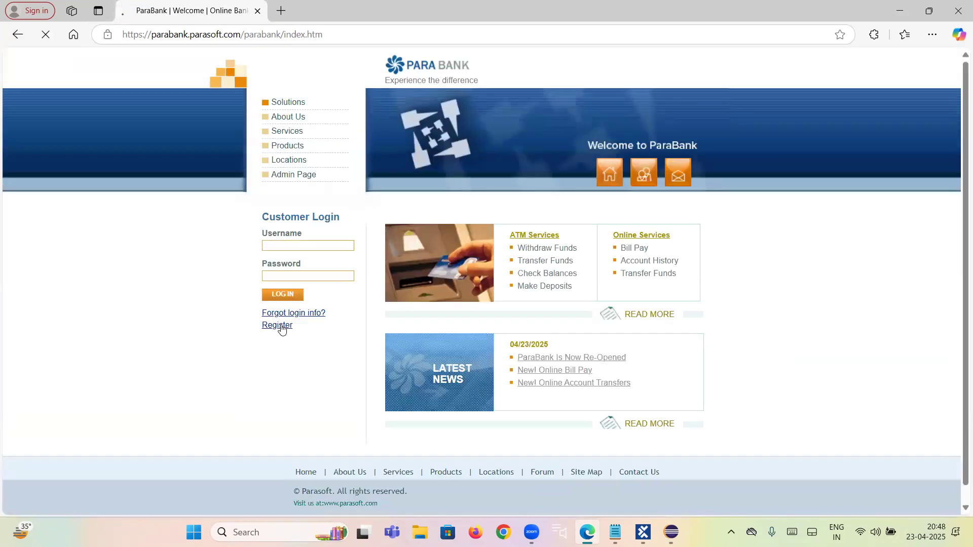
click(283, 327)
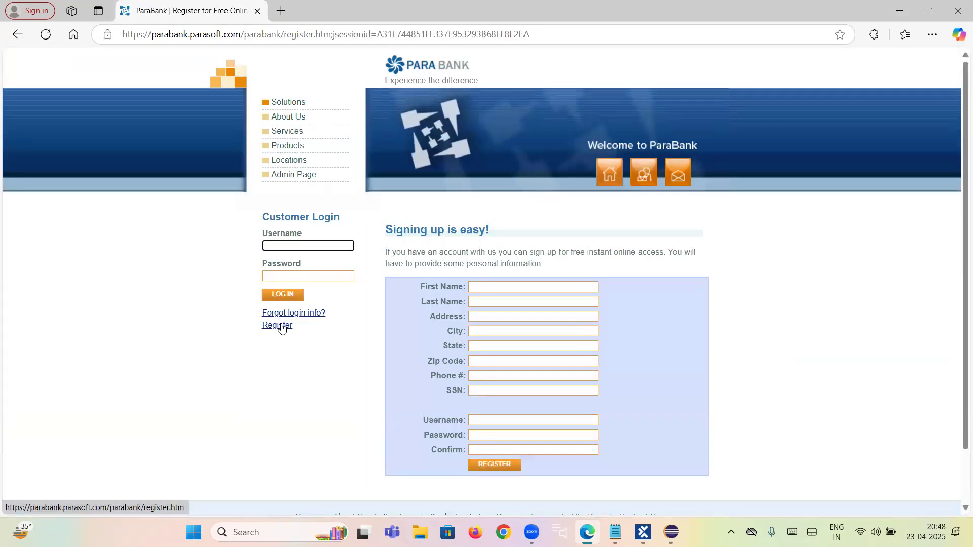
scroll(489, 415, down, 1)
click(493, 404)
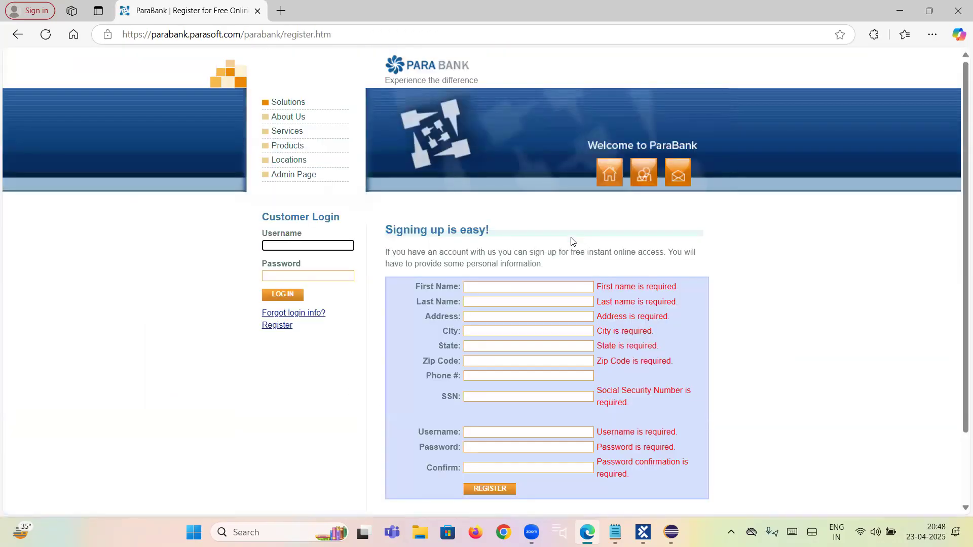
Step: Switch to Eclipse and read through Dropdown.java from the package declaration to the println of actualText
click(900, 10)
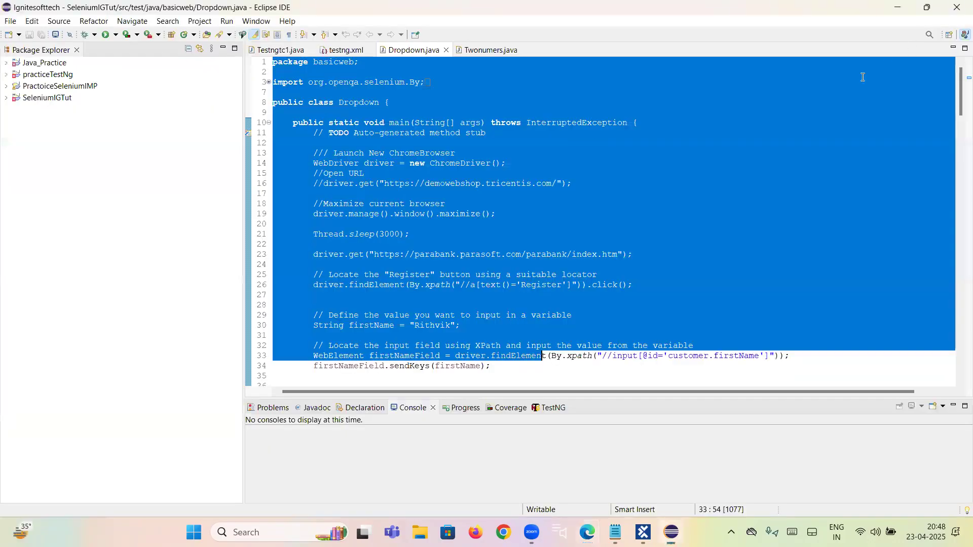
click(337, 194)
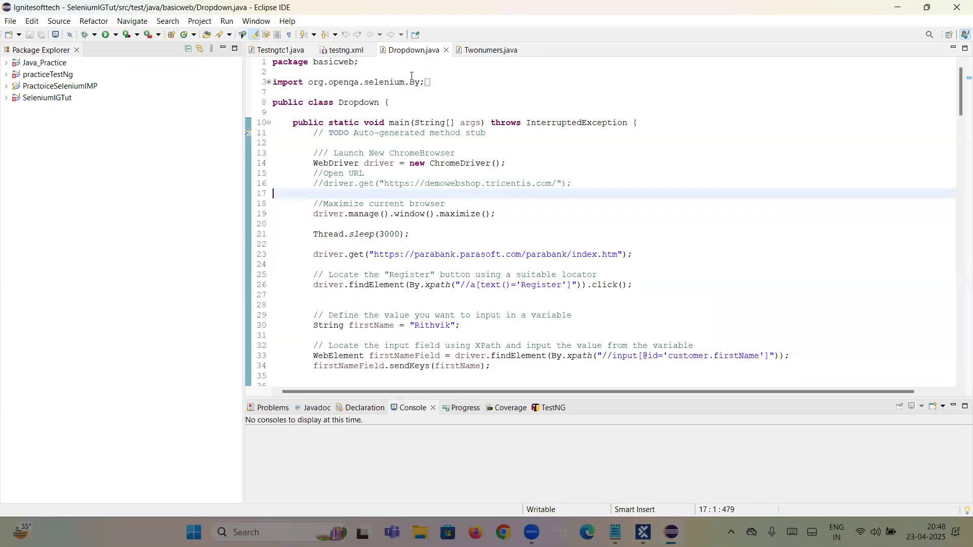
drag(273, 61, 409, 285)
scroll(408, 285, down, 4)
scroll(407, 285, down, 11)
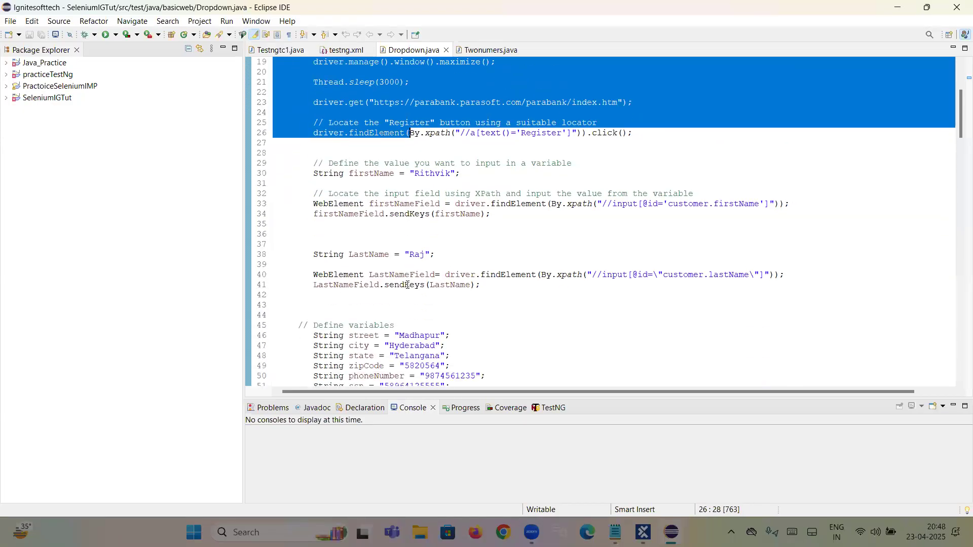
scroll(407, 285, down, 3)
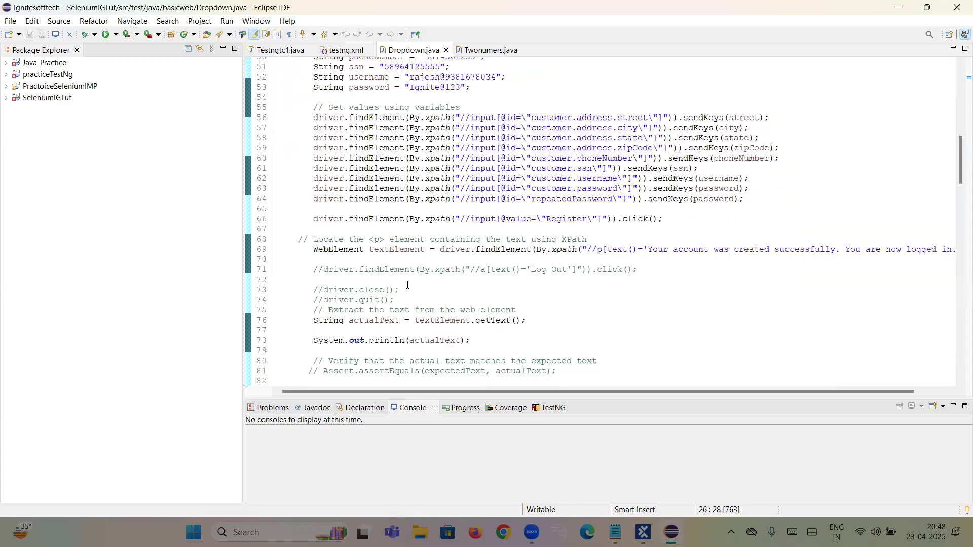
scroll(407, 284, down, 1)
shift+click(408, 284)
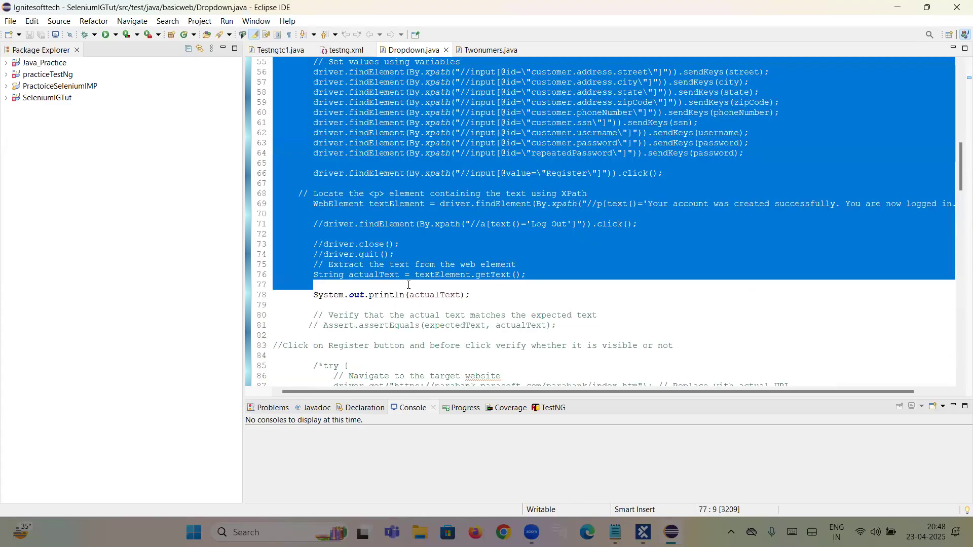
shift+click(485, 294)
scroll(485, 294, up, 5)
scroll(503, 221, up, 14)
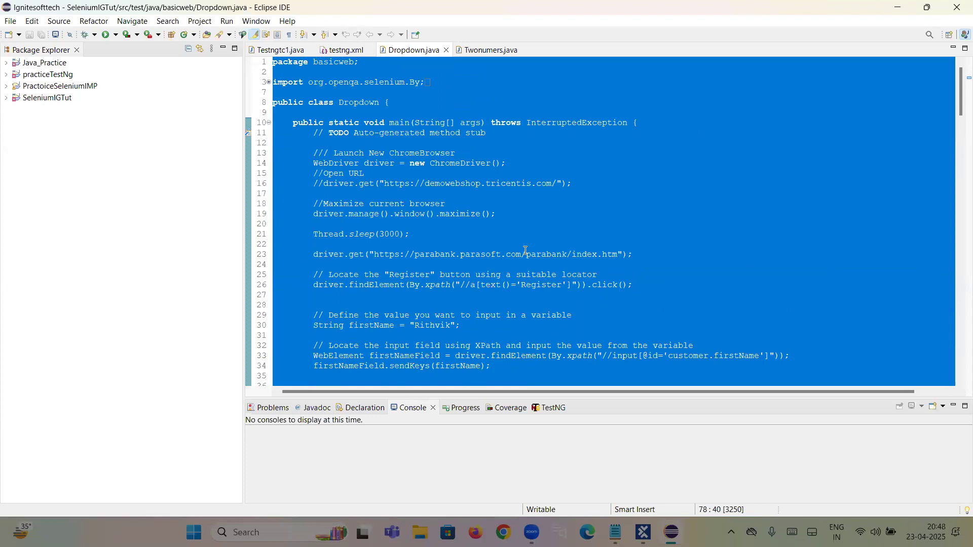
Step: Run Dropdown.java as a Java application, and close the automated Chrome session after logging out of ParaBank
scroll(507, 238, down, 2)
click(453, 221)
right_click(480, 227)
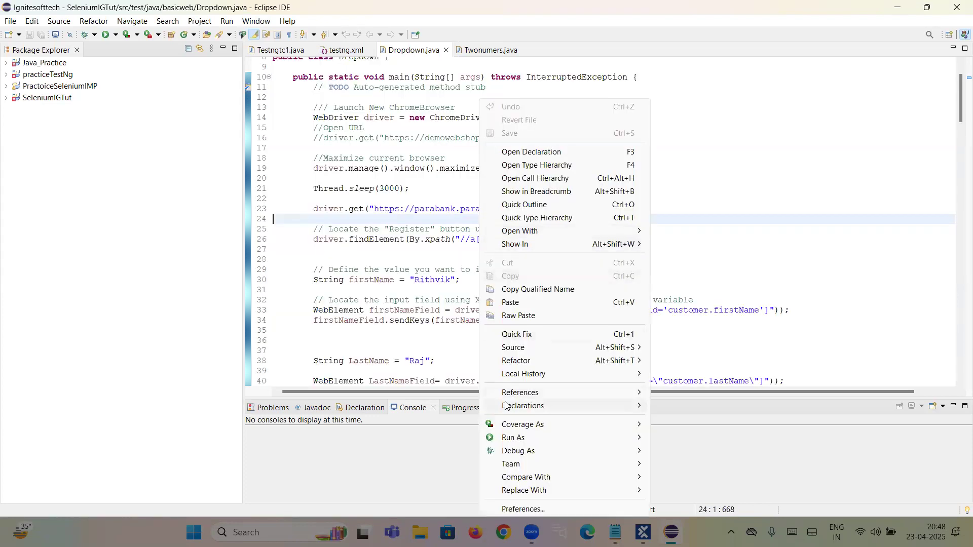
mouse_move(521, 438)
click(690, 441)
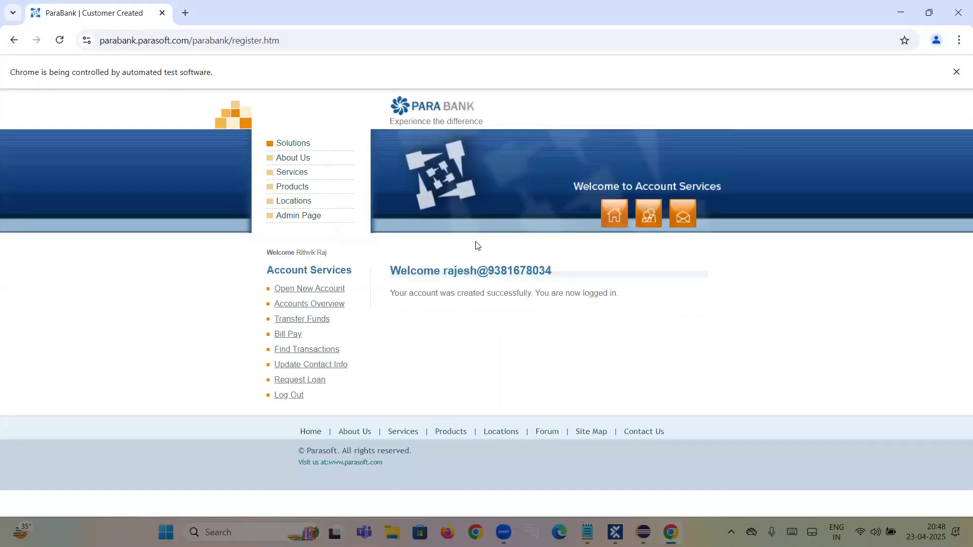
click(284, 396)
click(958, 5)
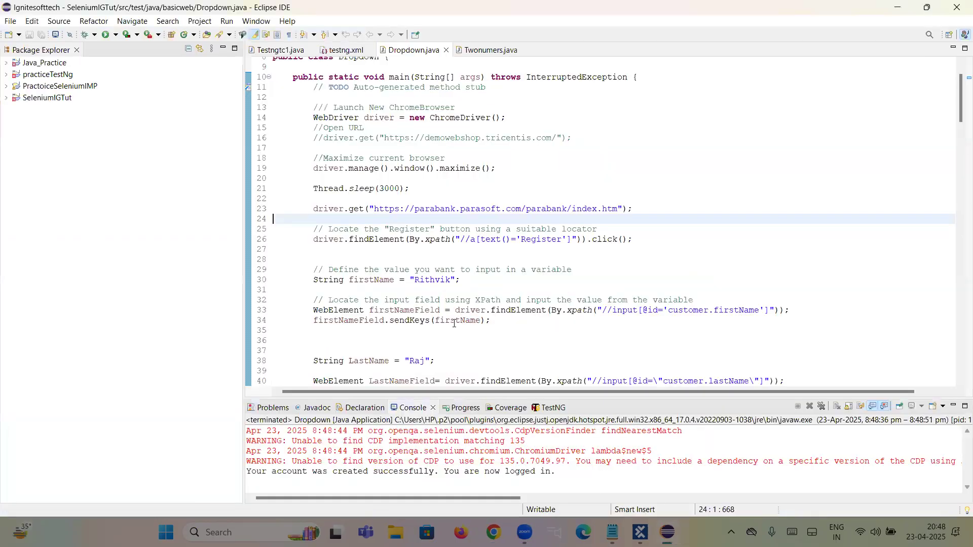
Step: Examine how much Selenium code the ParaBank registration takes, from the package line to just past the println statement
scroll(302, 107, up, 2)
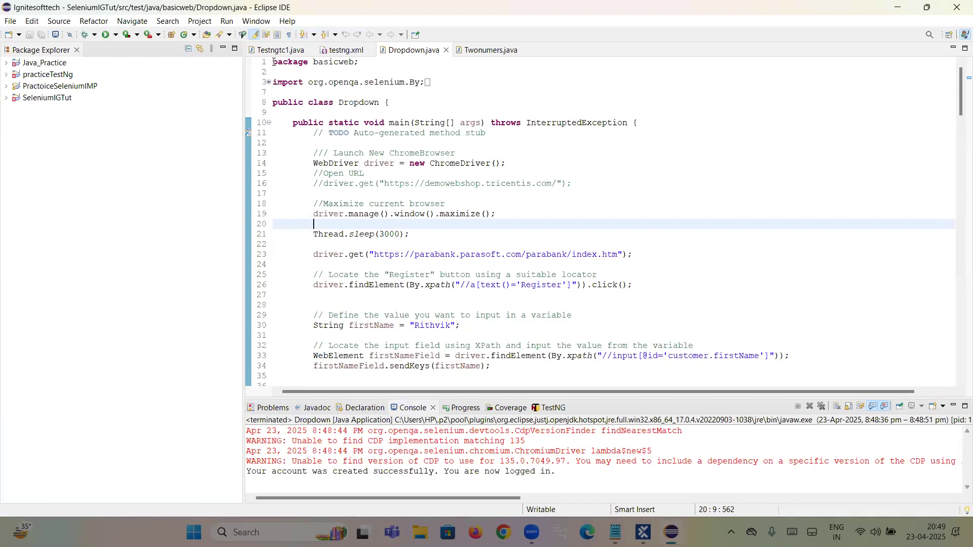
drag(274, 62, 642, 304)
scroll(641, 304, up, 15)
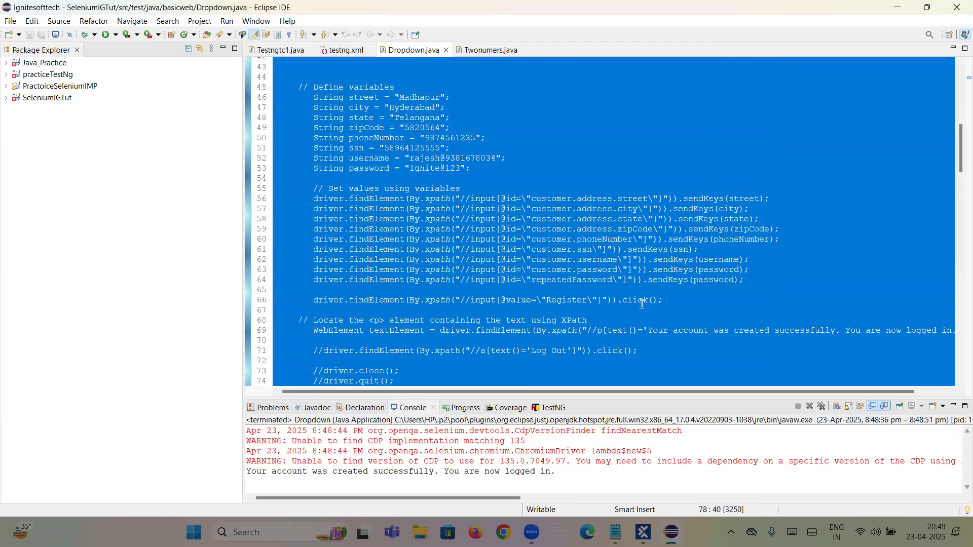
scroll(642, 304, up, 2)
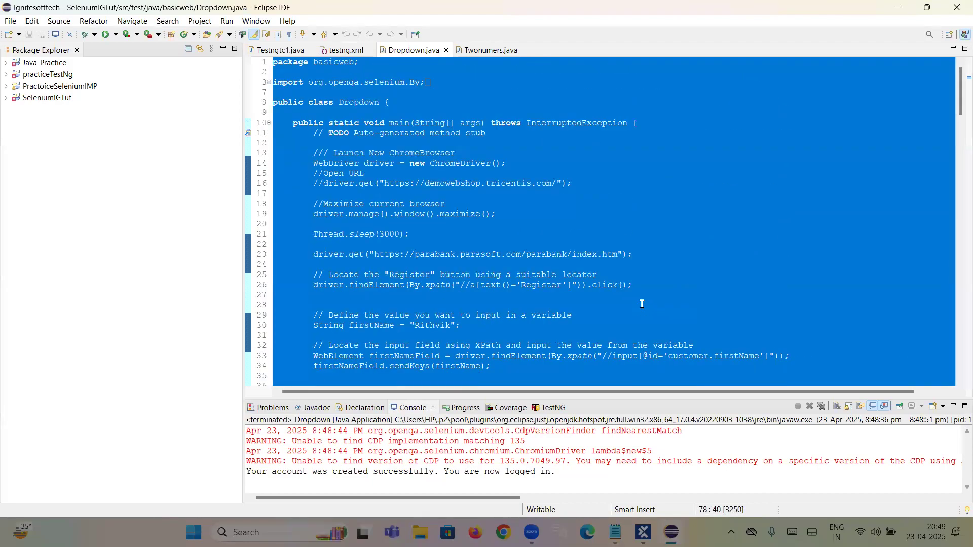
click(547, 195)
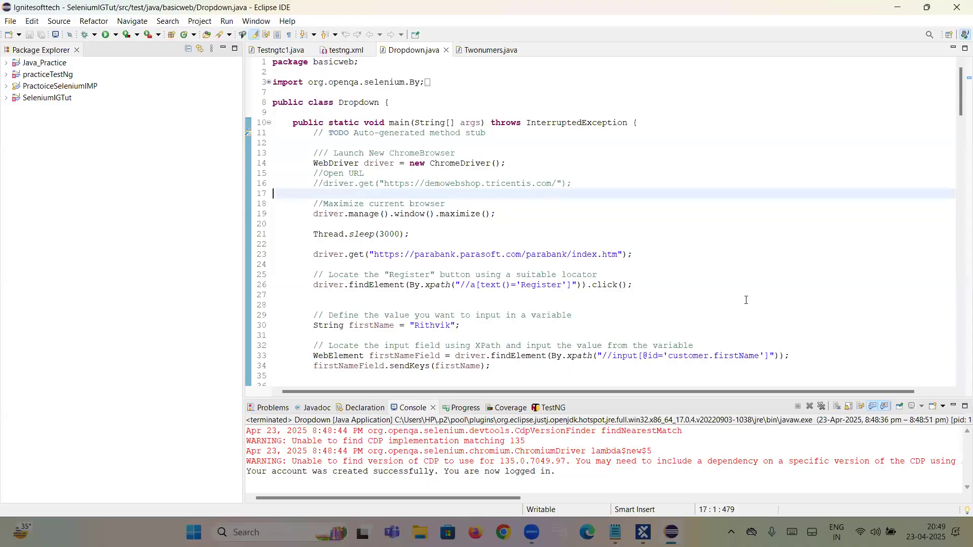
drag(276, 62, 622, 312)
scroll(633, 324, up, 6)
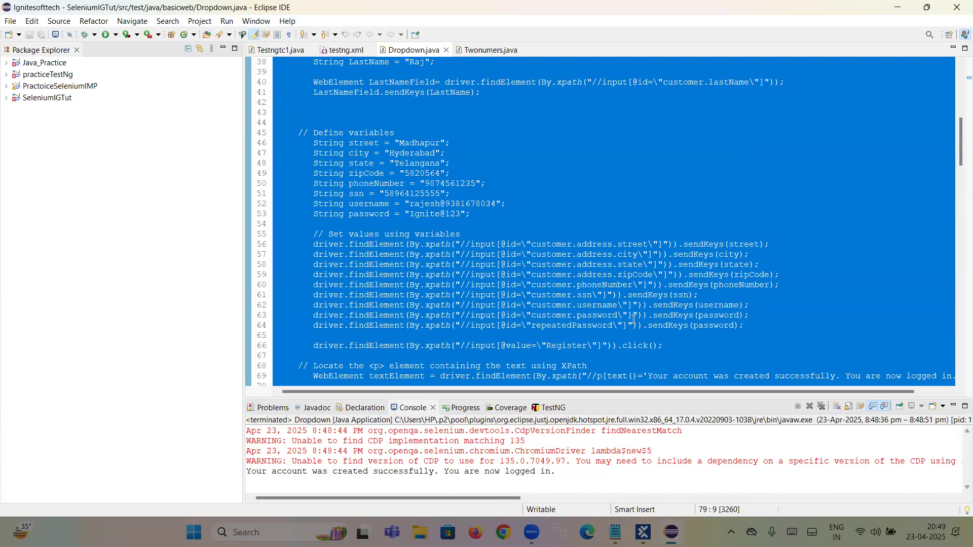
scroll(633, 319, down, 7)
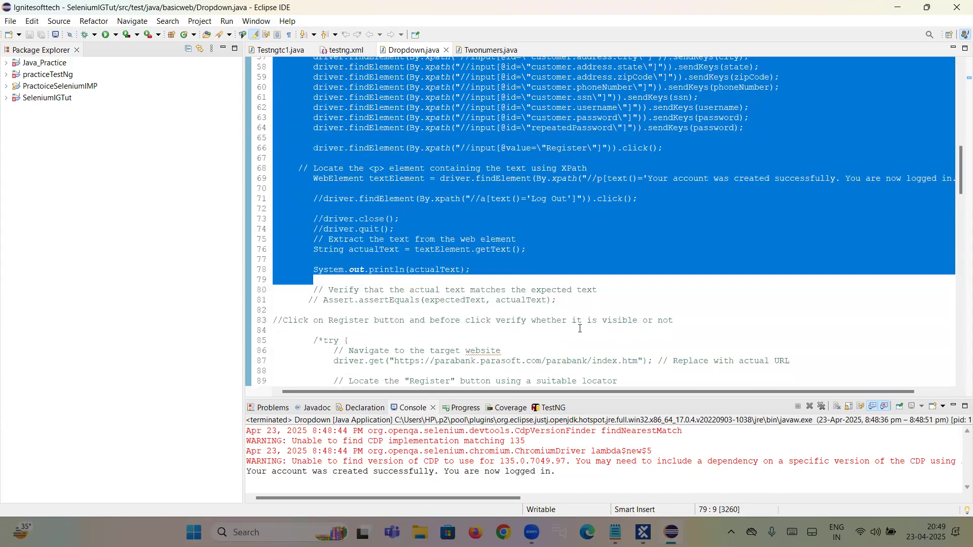
click(598, 330)
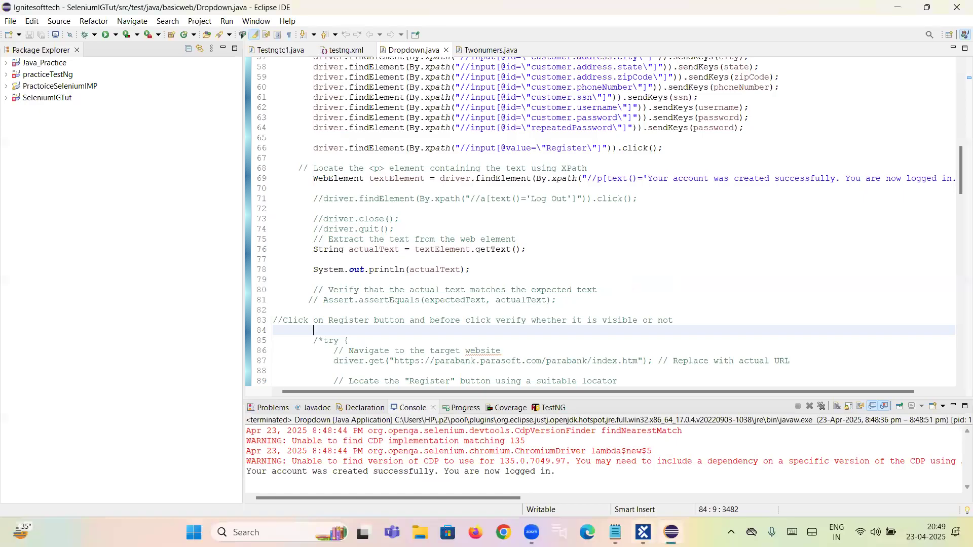
Step: Switch to Tosca Commander, open the Parbank Register test case under Parbank Register and Login, and expand all its test steps
click(643, 532)
click(517, 128)
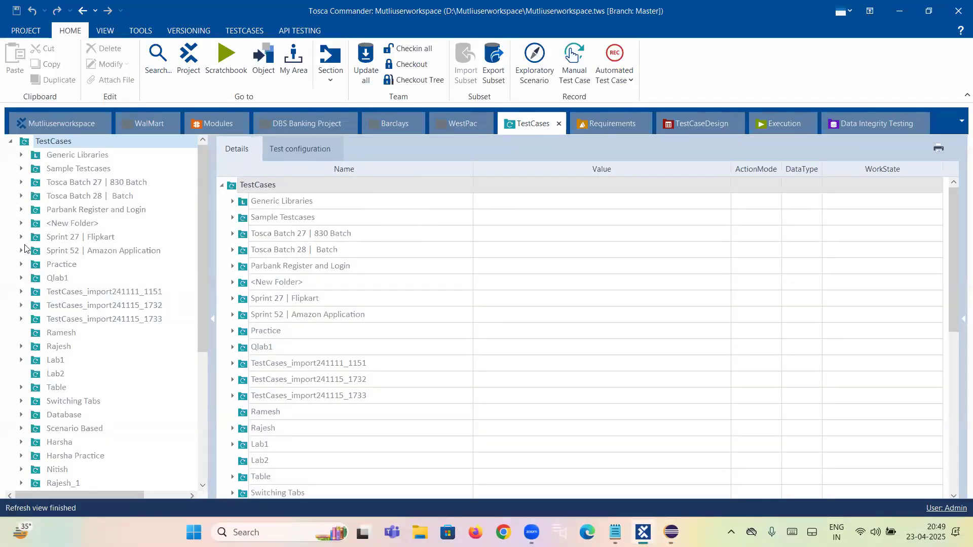
click(22, 210)
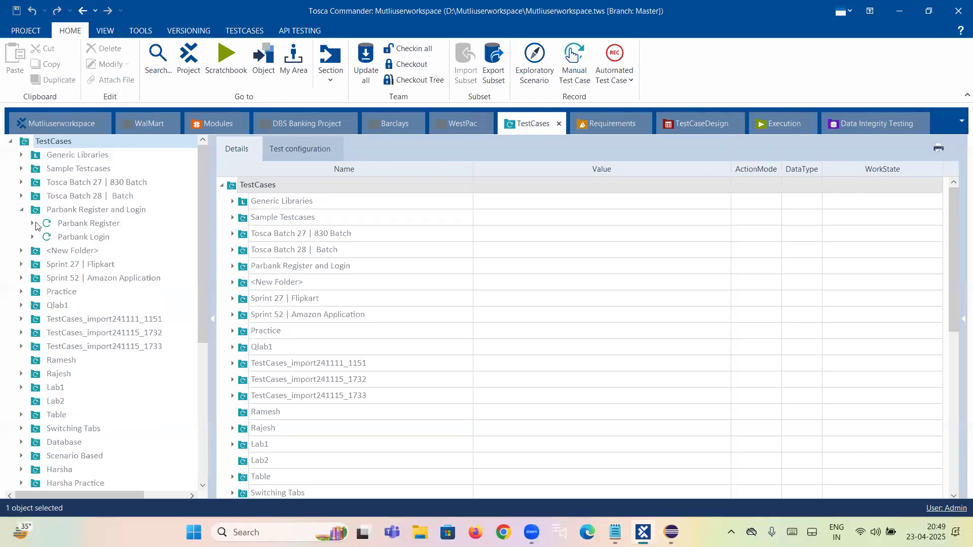
click(89, 225)
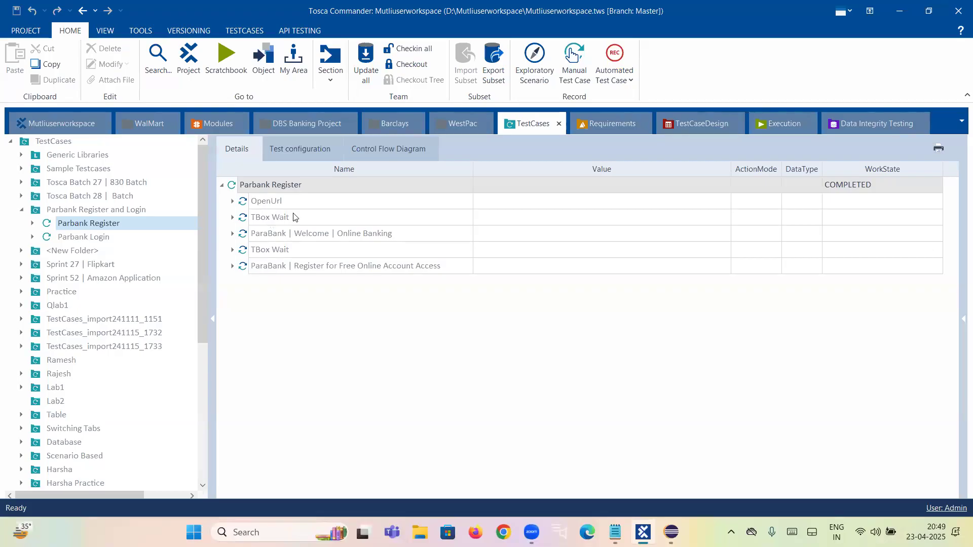
right_click(272, 186)
click(366, 160)
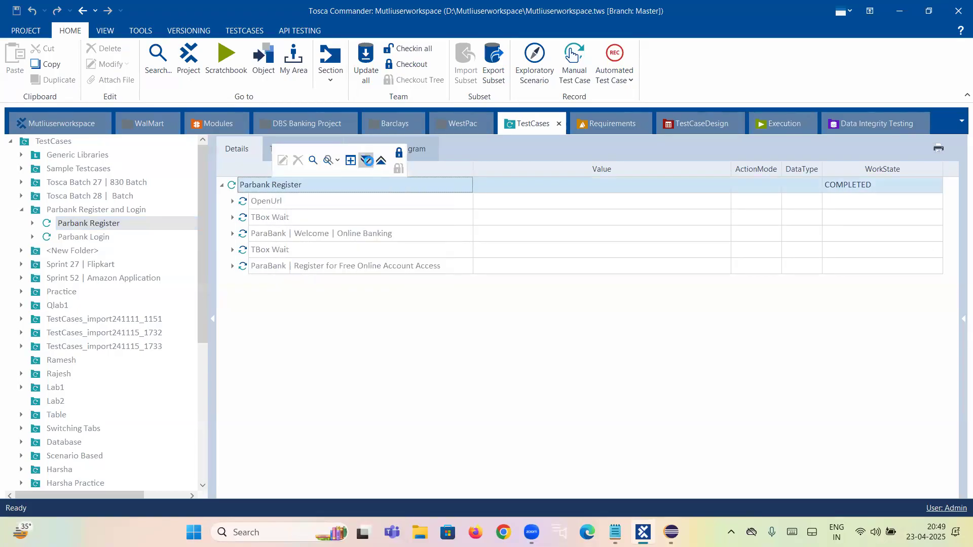
scroll(328, 273, down, 2)
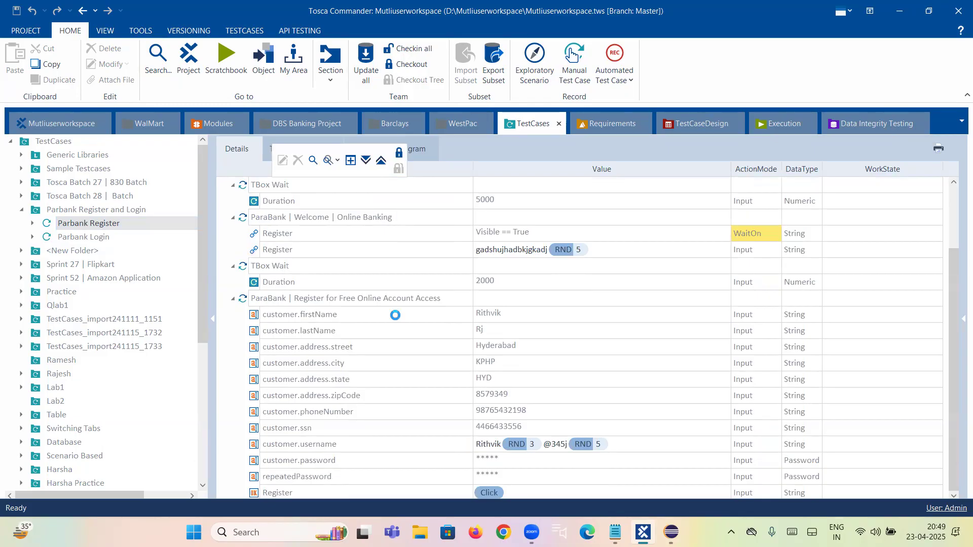
Step: Review the Parbank Register test steps in order: OpenUrl, both TBox Wait steps, the Welcome page and the registration form
scroll(447, 334, up, 2)
click(276, 203)
click(277, 265)
click(284, 299)
click(282, 347)
click(278, 381)
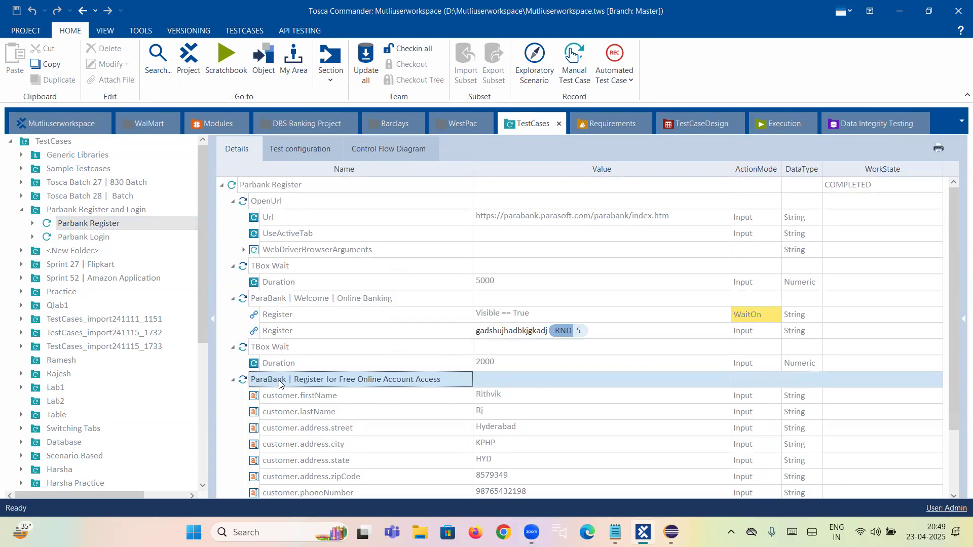
Step: Run the Parbank Register test case in the ScratchBook, and close the automated Edge browser after logging out of ParaBank
right_click(254, 186)
click(279, 220)
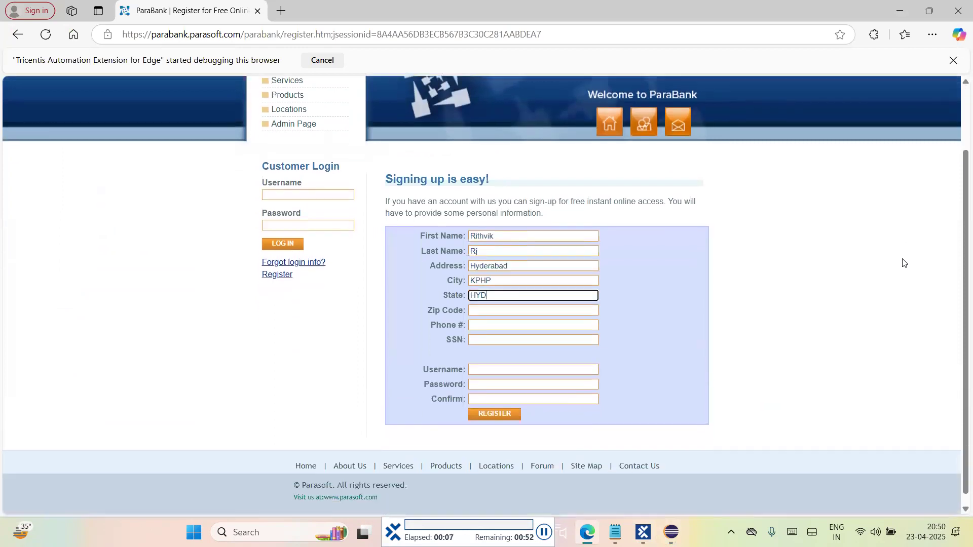
click(495, 404)
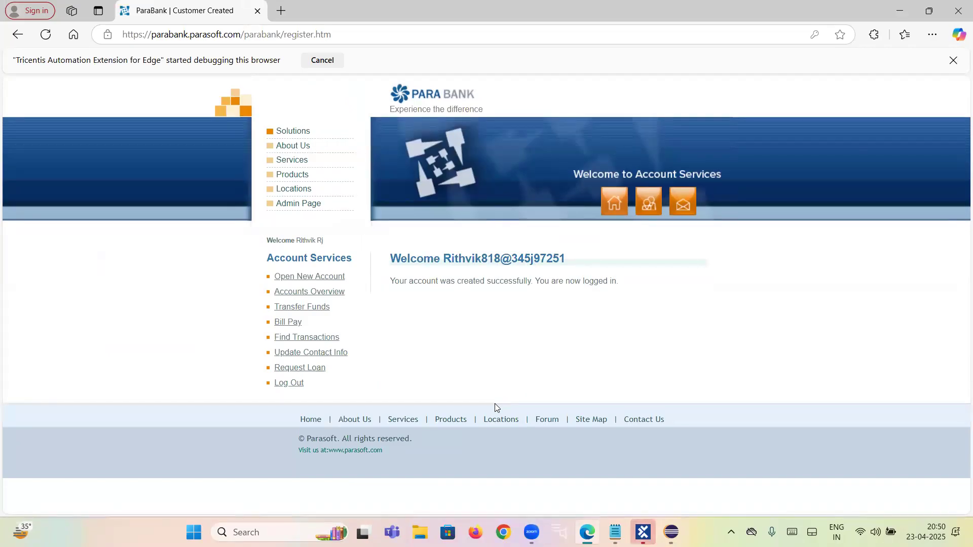
click(291, 386)
click(958, 10)
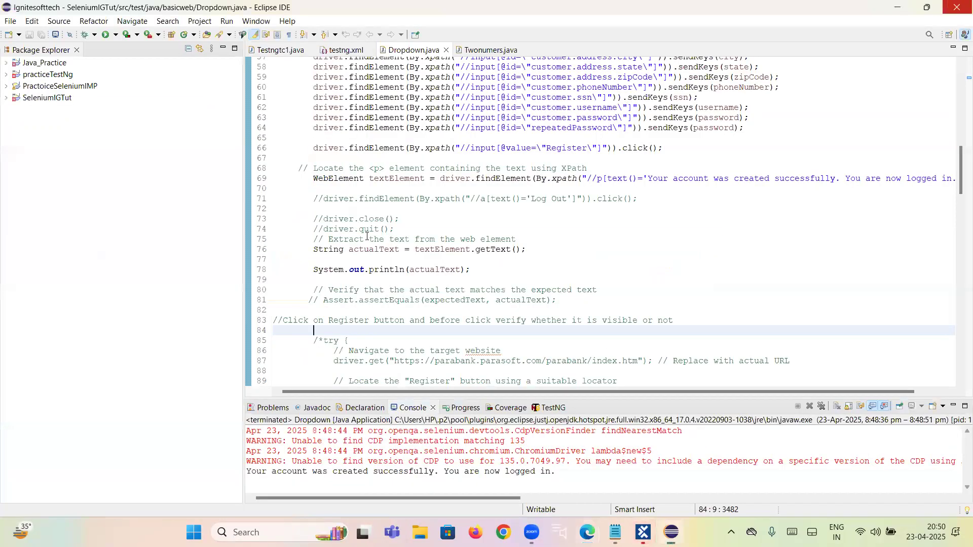
Step: Dismiss the app compatibility message and highlight the Selenium code in Dropdown.java from the package line to just past println to examine its length
scroll(413, 227, up, 2)
scroll(511, 329, down, 1)
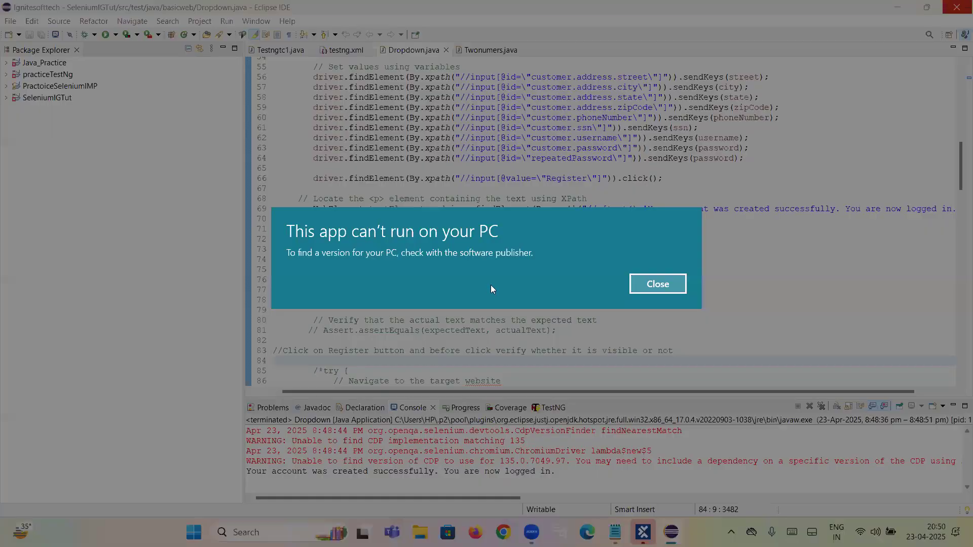
click(659, 283)
drag(495, 309, 446, 260)
drag(231, 34, 221, 5)
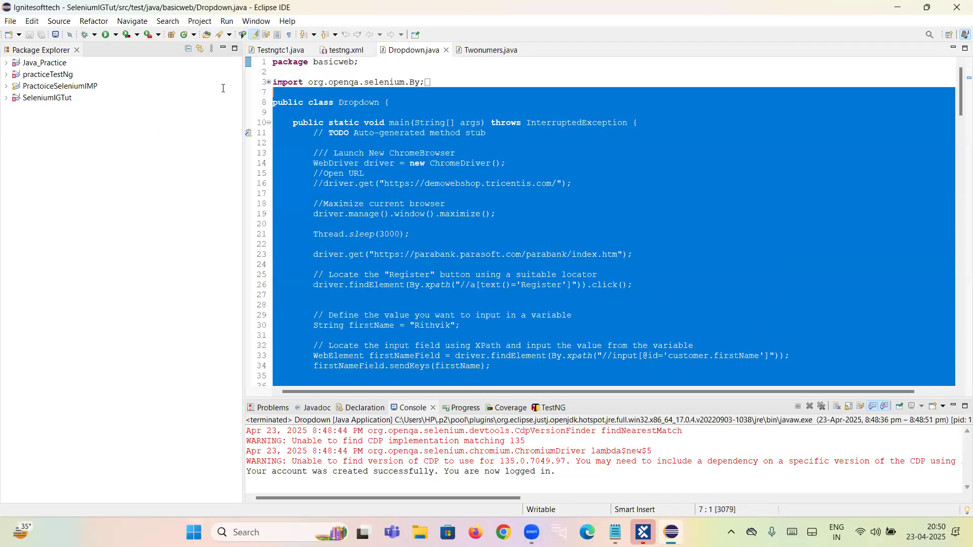
scroll(446, 251, down, 14)
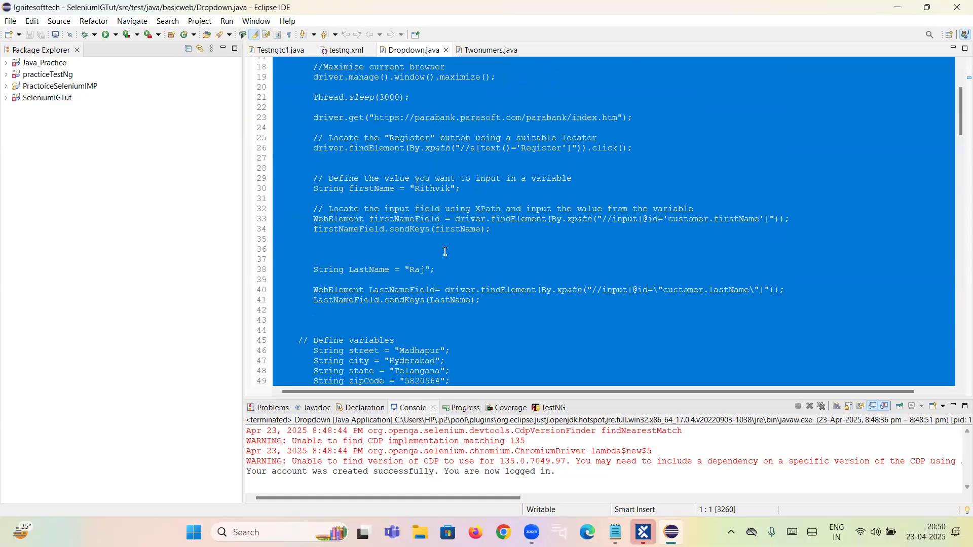
scroll(446, 251, down, 6)
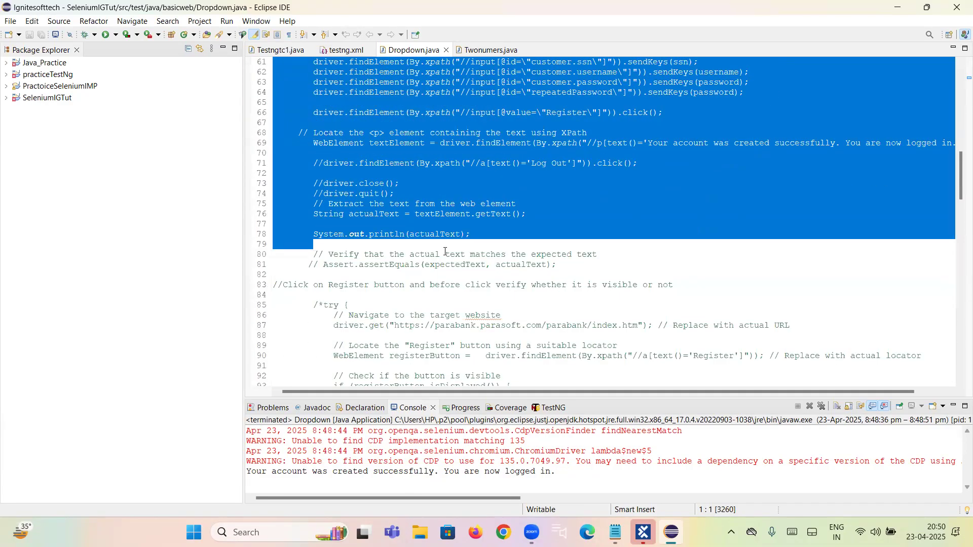
Step: Switch back to Tosca Commander and review the ScratchBook run step by step: OpenUrl, both TBox Wait steps, the Welcome page and the registration form
key(alt+Tab)
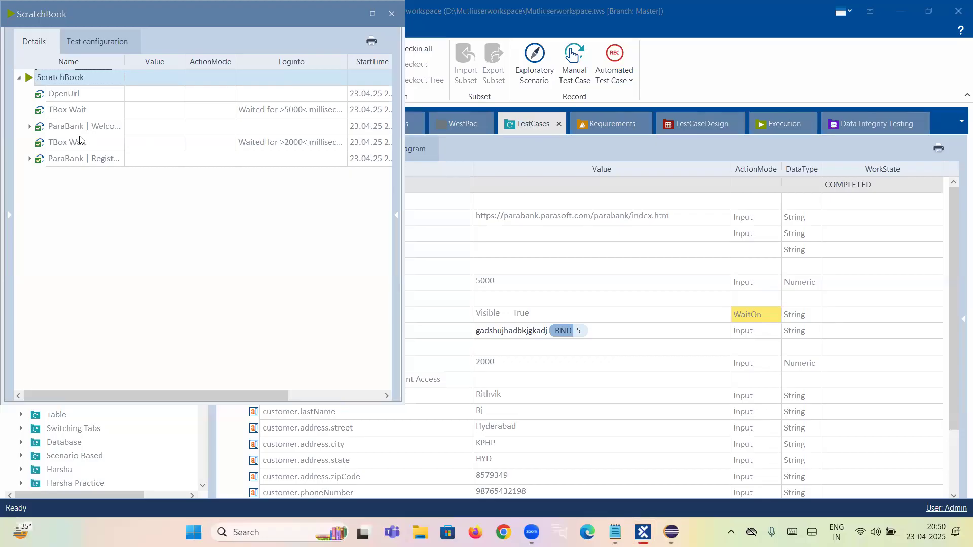
click(65, 94)
click(82, 110)
click(75, 125)
click(79, 142)
click(86, 161)
Step: Dock the floating ScratchBook window as a tab in the main workspace, placing it after Data Integrity Testing
drag(124, 18, 387, 138)
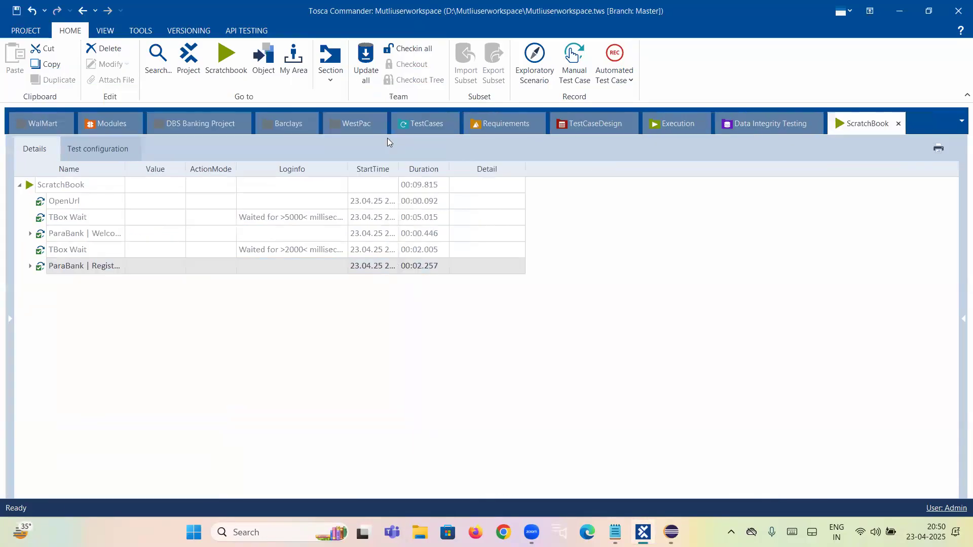
drag(811, 123, 438, 127)
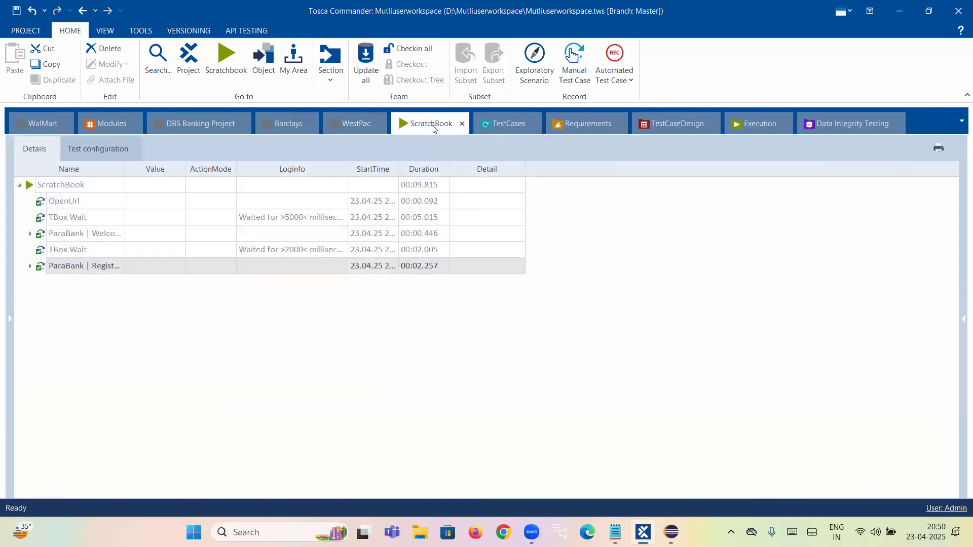
drag(433, 126, 841, 136)
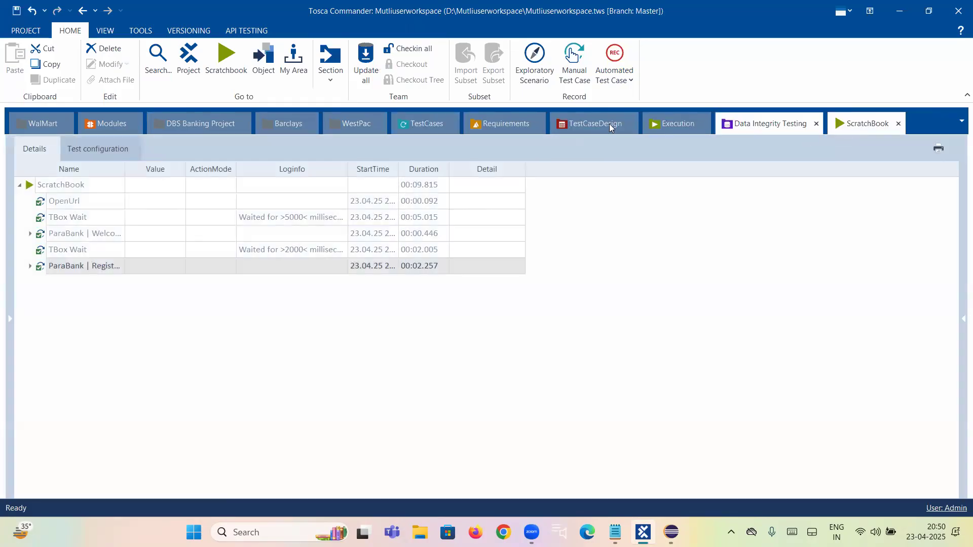
Step: Expand all ScratchBook results down to the individual registration fields, and save the workspace
right_click(66, 187)
click(160, 160)
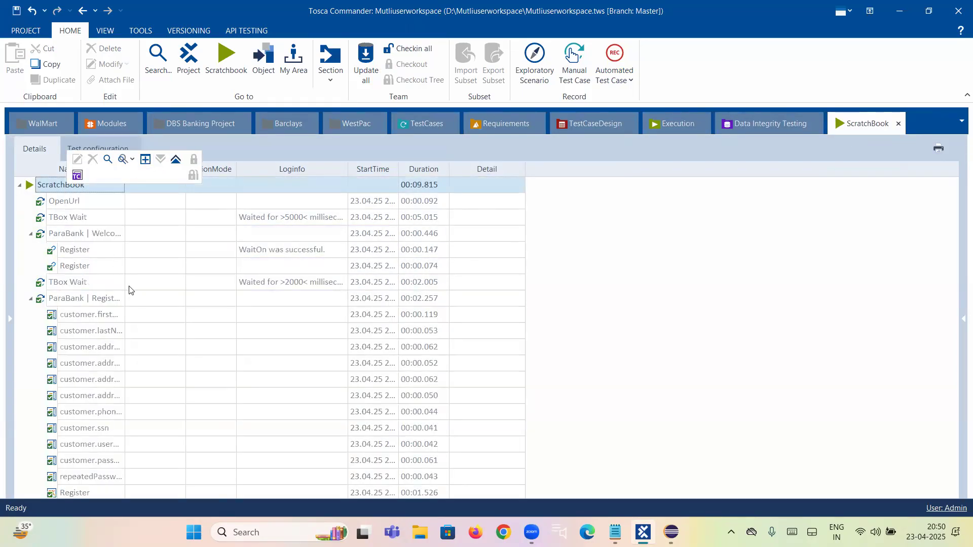
click(572, 279)
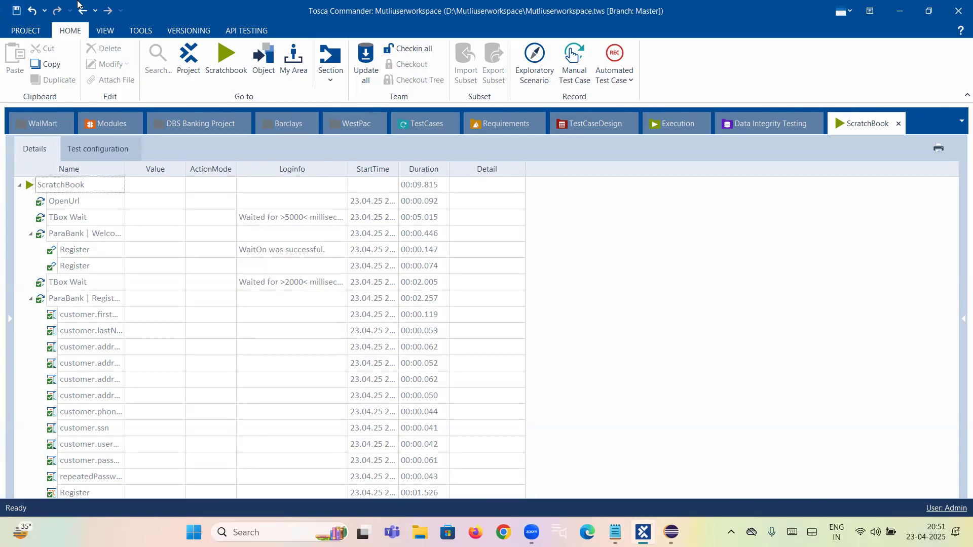
click(15, 12)
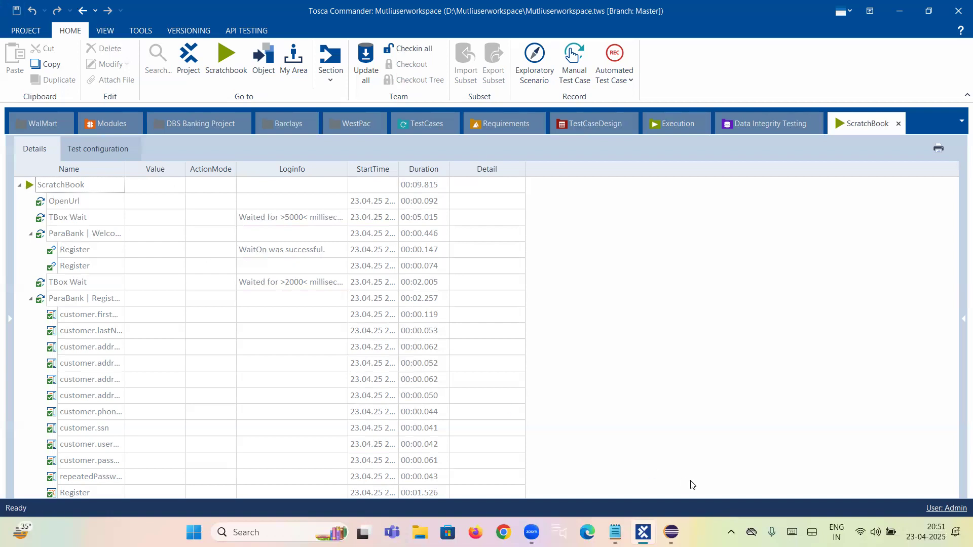